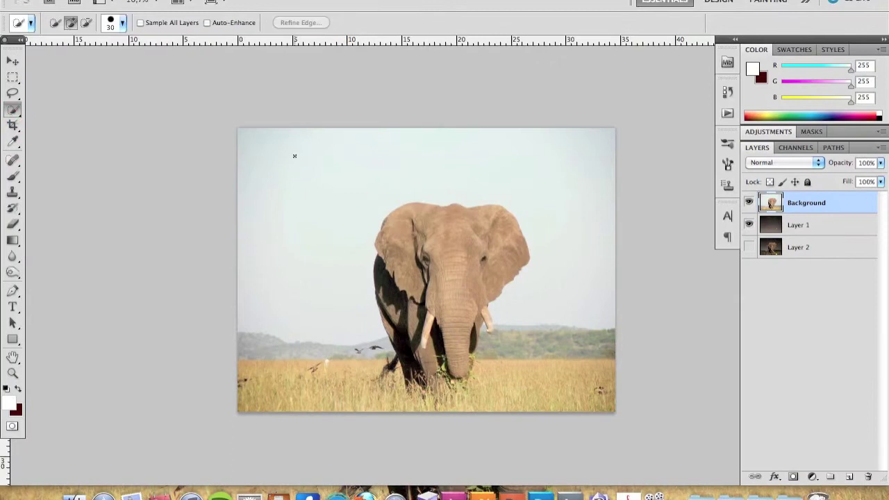
# Quick-select the sky around the elephant, refine along the tusk with a smaller brush, and delete it
pyautogui.moveTo(296, 157); pyautogui.dragTo(543, 316)
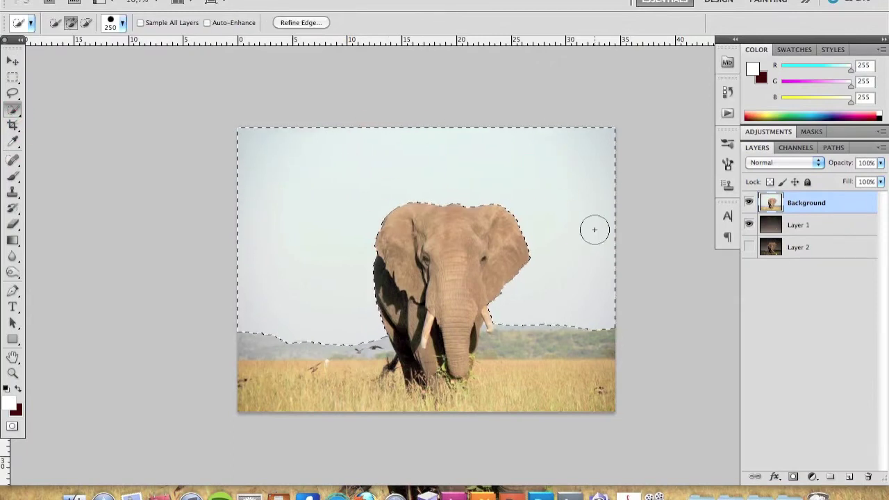
pyautogui.scroll(8, 500, 319)
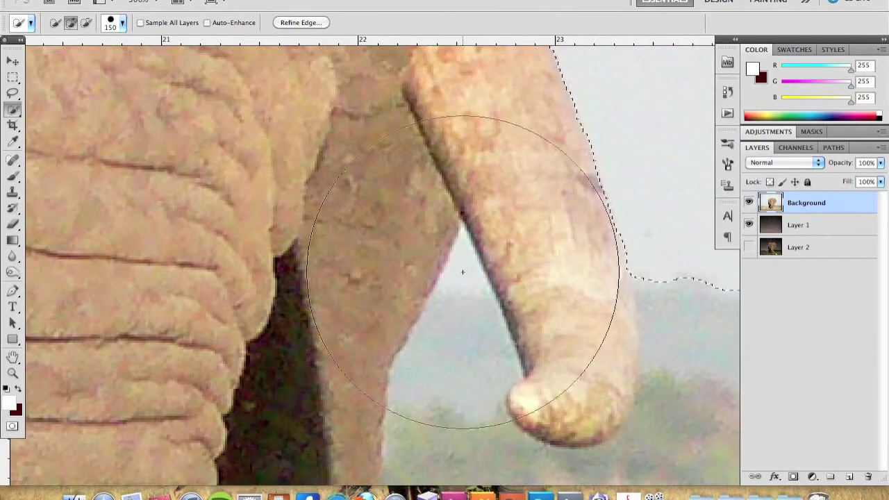
pyautogui.press('[')
pyautogui.press('[')
pyautogui.press('[')
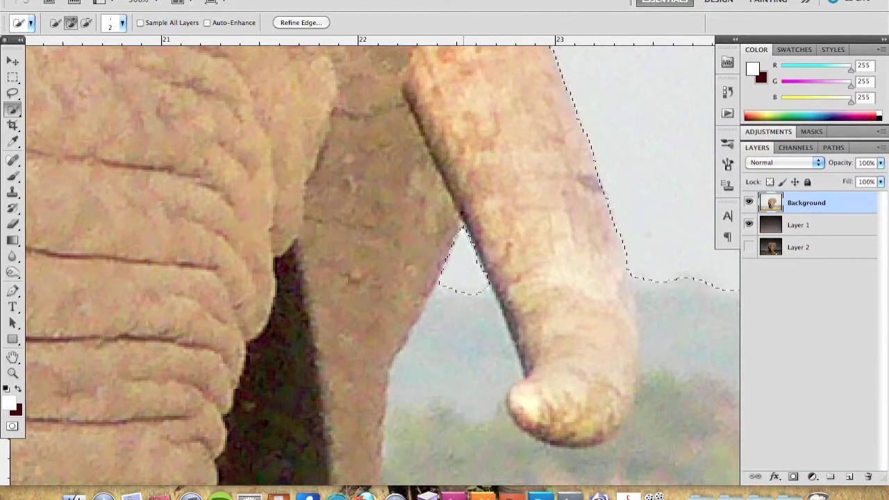
pyautogui.press('Delete')
pyautogui.scroll(-8, 519, 291)
# Deselect, then Free Transform the night sky layer to scale it down to fit the photo
pyautogui.hotkey('ctrl', 'd')
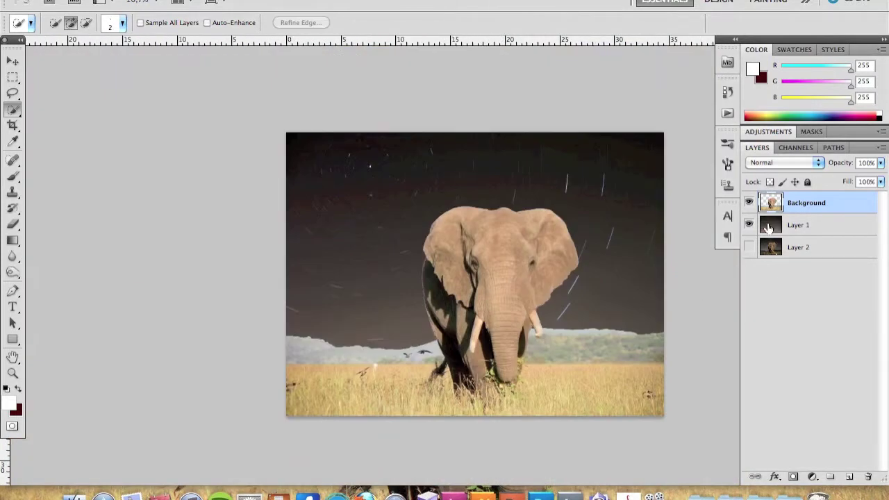
pyautogui.click(771, 225)
pyautogui.hotkey('ctrl', 't')
pyautogui.moveTo(734, 430); pyautogui.dragTo(680, 357)
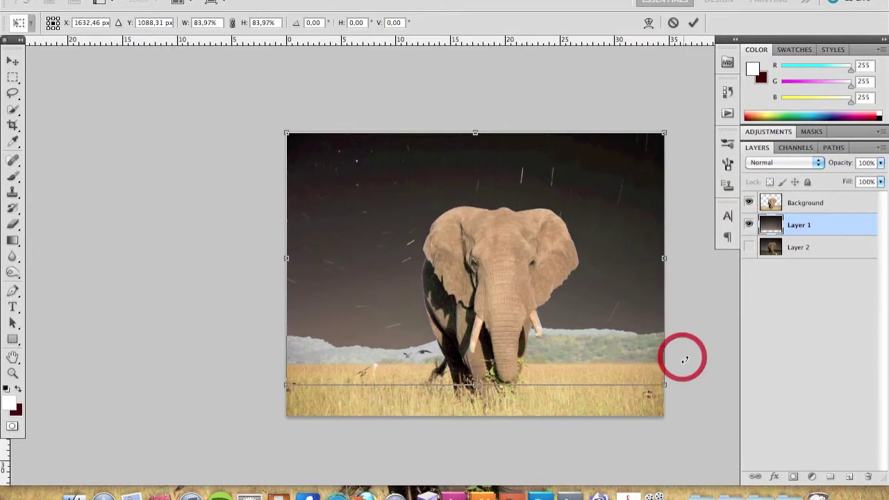
pyautogui.click(693, 22)
# Turn the elephant selection into a border and apply a Gaussian blur to soften the outline
pyautogui.click(771, 204)
pyautogui.click(250, 1)
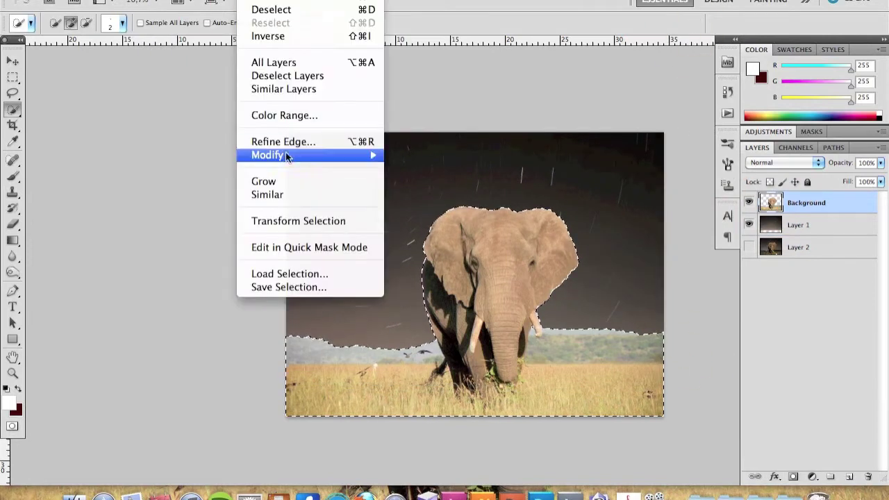
pyautogui.click(430, 160)
pyautogui.click(496, 206)
pyautogui.click(292, 1)
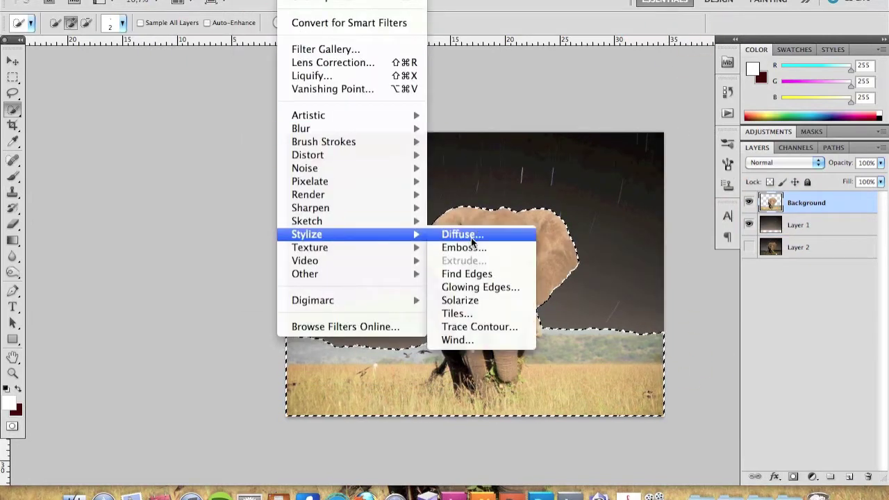
pyautogui.click(472, 182)
pyautogui.moveTo(641, 298); pyautogui.dragTo(683, 312)
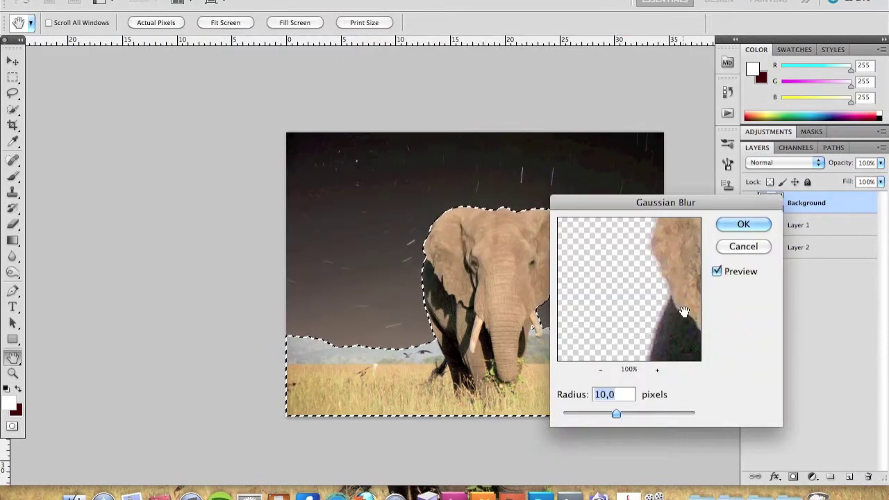
pyautogui.click(737, 247)
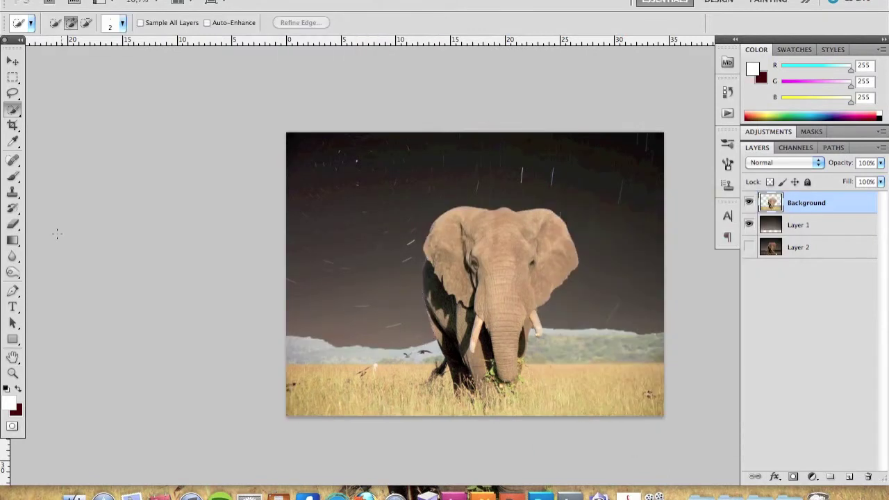
# With the Burn tool and a larger brush, darken the hills on both sides and the elephant's head and trunk
pyautogui.click(11, 274)
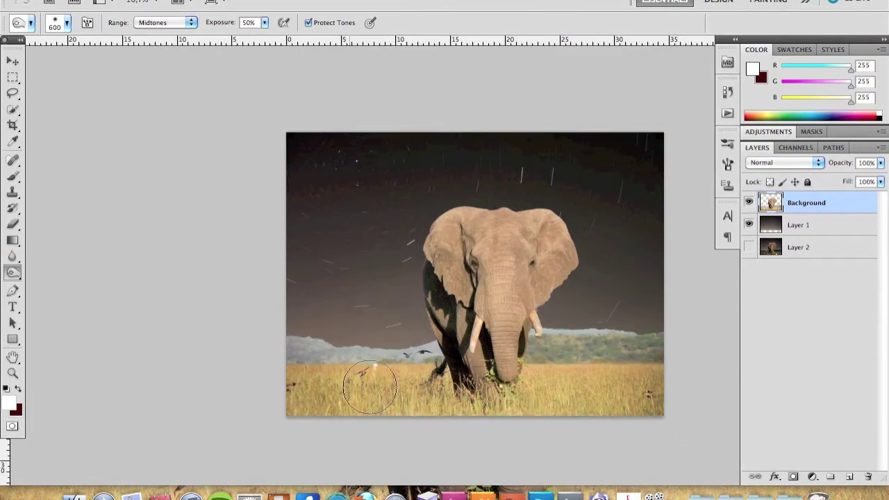
pyautogui.press(']')
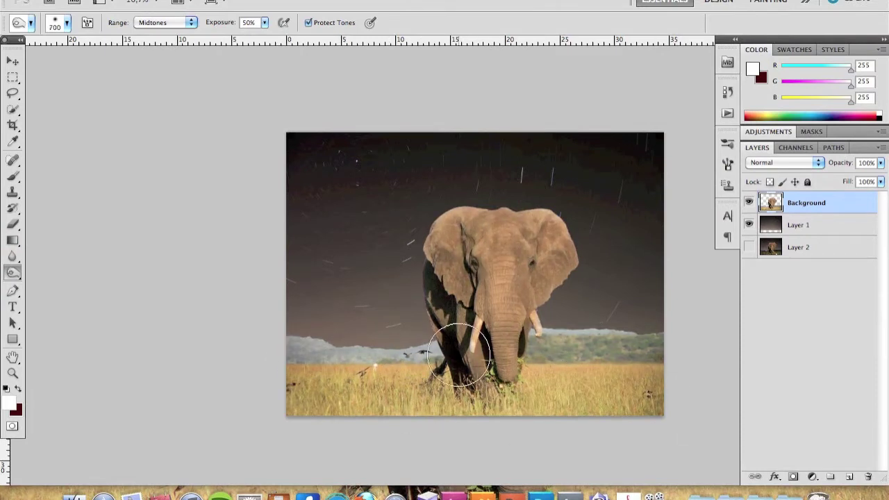
pyautogui.moveTo(403, 353)
pyautogui.mouseDown()
pyautogui.moveTo(303, 343)
pyautogui.moveTo(430, 356)
pyautogui.mouseUp()
pyautogui.moveTo(562, 340); pyautogui.dragTo(484, 360)
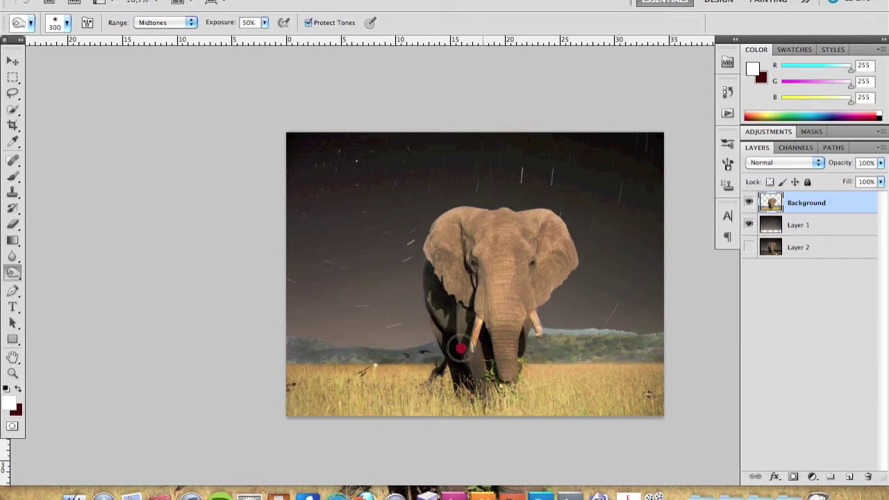
pyautogui.moveTo(546, 288)
pyautogui.mouseDown()
pyautogui.moveTo(486, 298)
pyautogui.moveTo(521, 232)
pyautogui.moveTo(539, 354)
pyautogui.moveTo(609, 411)
pyautogui.moveTo(433, 412)
pyautogui.moveTo(344, 367)
pyautogui.mouseUp()
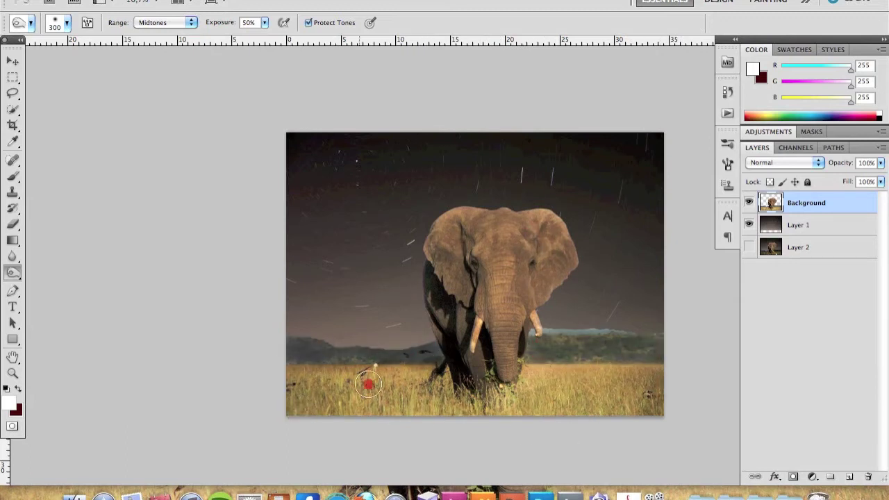
pyautogui.scroll(1, 580, 343)
pyautogui.scroll(2, 579, 343)
# With a smaller brush, darken the horizon beside the tusk, both tusks, and the grass
pyautogui.press('[')
pyautogui.press('[')
pyautogui.press('[')
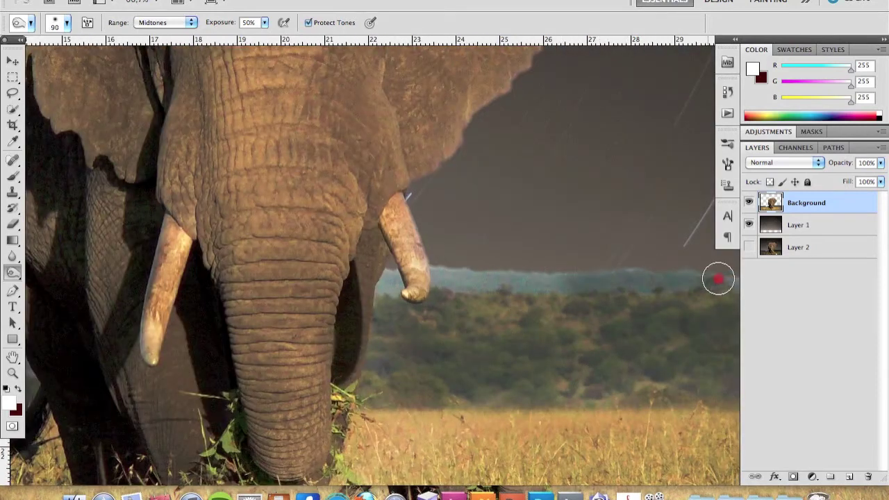
pyautogui.moveTo(718, 279); pyautogui.dragTo(446, 271)
pyautogui.moveTo(722, 279)
pyautogui.mouseDown()
pyautogui.moveTo(403, 291)
pyautogui.moveTo(412, 284)
pyautogui.moveTo(407, 252)
pyautogui.mouseUp()
pyautogui.moveTo(182, 236); pyautogui.dragTo(154, 357)
pyautogui.moveTo(394, 293)
pyautogui.mouseDown()
pyautogui.moveTo(613, 298)
pyautogui.moveTo(433, 378)
pyautogui.moveTo(596, 367)
pyautogui.mouseUp()
# With larger brushes, darken the horizon across the whole photo and the grass along the bottom
pyautogui.press(']')
pyautogui.press(']')
pyautogui.press(']')
pyautogui.scroll(-3, 658, 422)
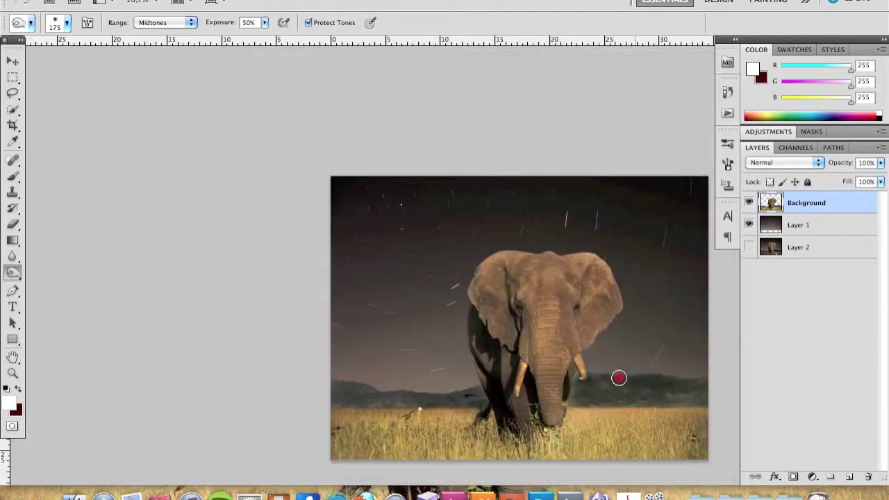
pyautogui.moveTo(696, 403)
pyautogui.mouseDown()
pyautogui.moveTo(432, 393)
pyautogui.moveTo(345, 402)
pyautogui.mouseUp()
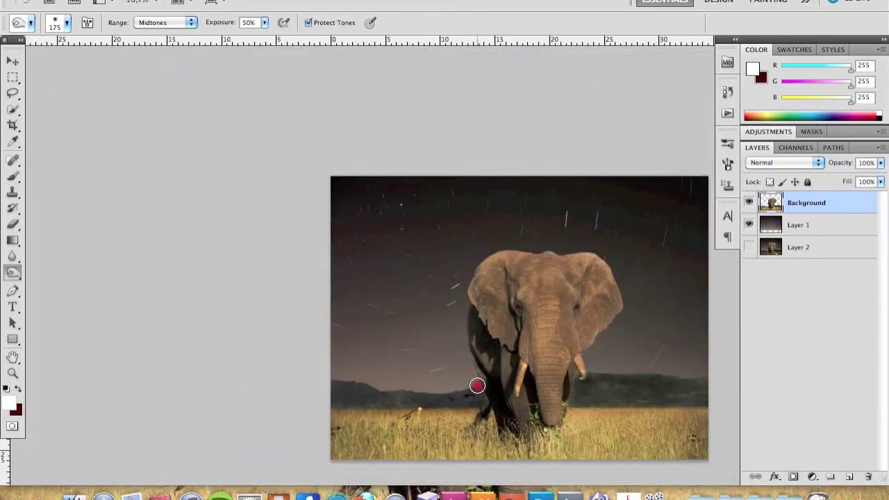
pyautogui.press(']')
pyautogui.press(']')
pyautogui.press(']')
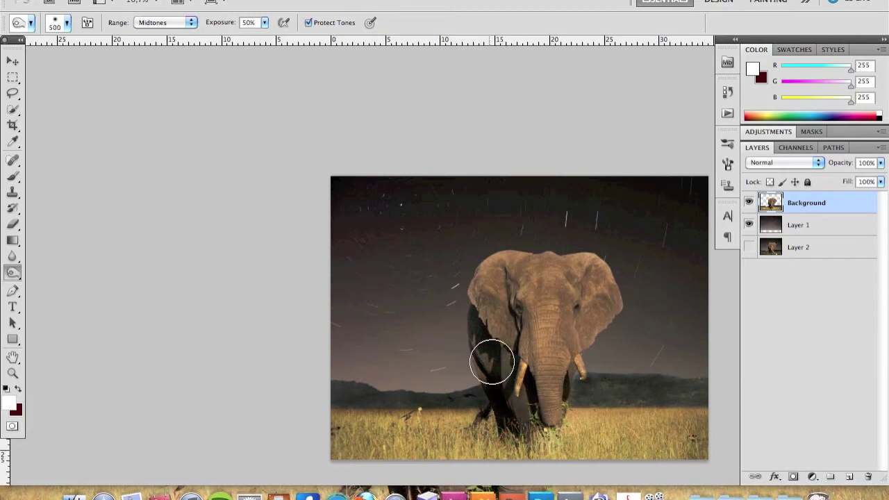
pyautogui.moveTo(524, 438)
pyautogui.mouseDown()
pyautogui.moveTo(354, 434)
pyautogui.moveTo(688, 437)
pyautogui.moveTo(431, 437)
pyautogui.moveTo(469, 460)
pyautogui.moveTo(440, 412)
pyautogui.moveTo(312, 430)
pyautogui.mouseUp()
pyautogui.scroll(-2, 550, 303)
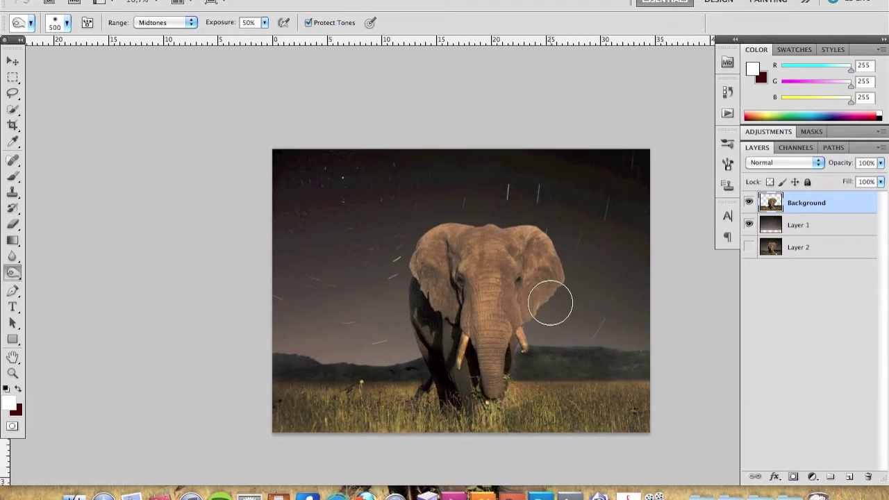
# Make Layer 2 visible to show the finished watermarked night scene
pyautogui.keyDown('alt'); pyautogui.click(749, 248); pyautogui.keyUp('alt')
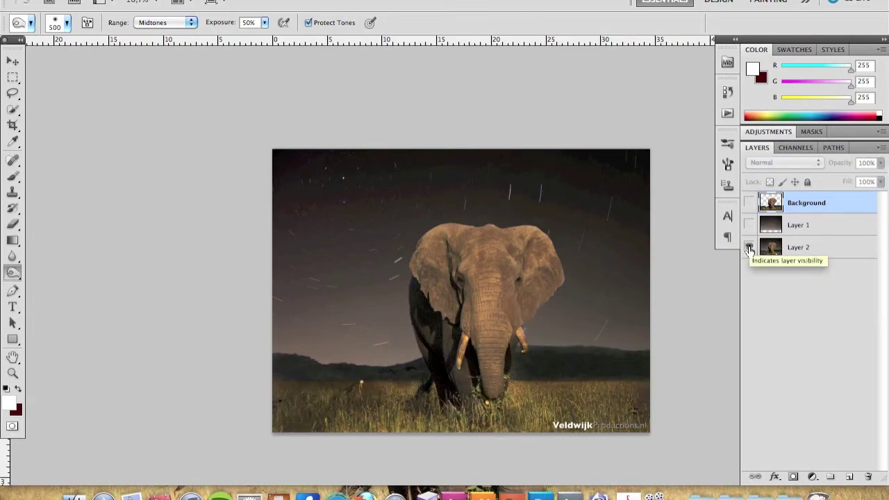